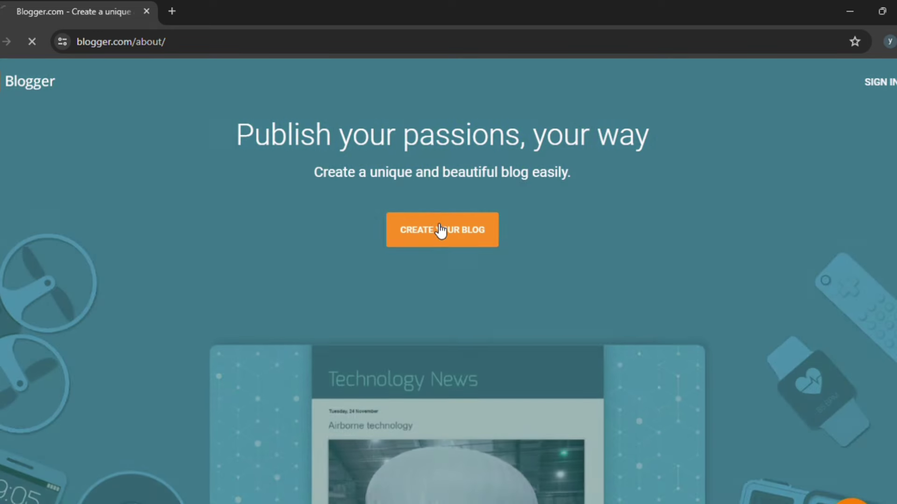
pyautogui.click(441, 231)
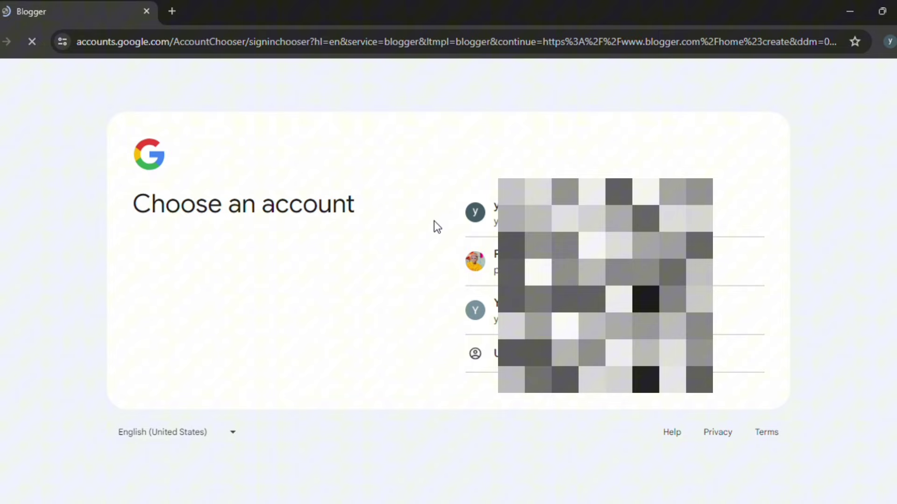
pyautogui.click(495, 214)
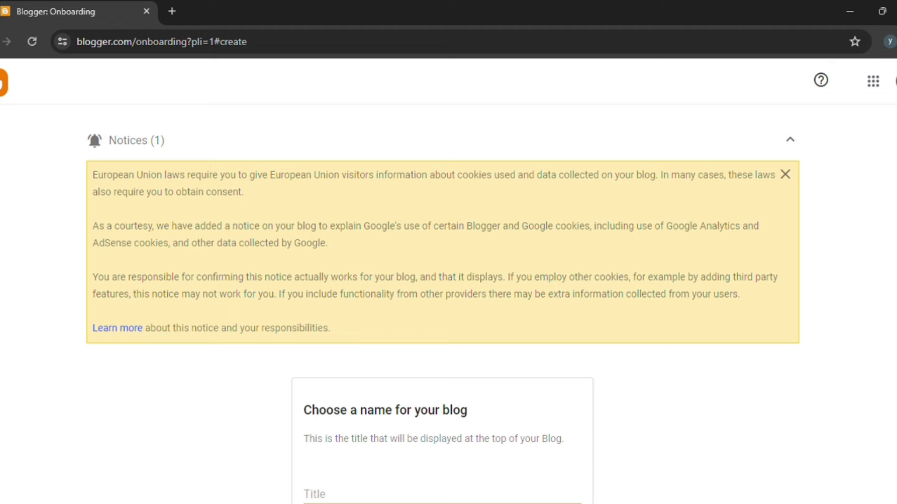
pyautogui.scroll(-4, 449, 280)
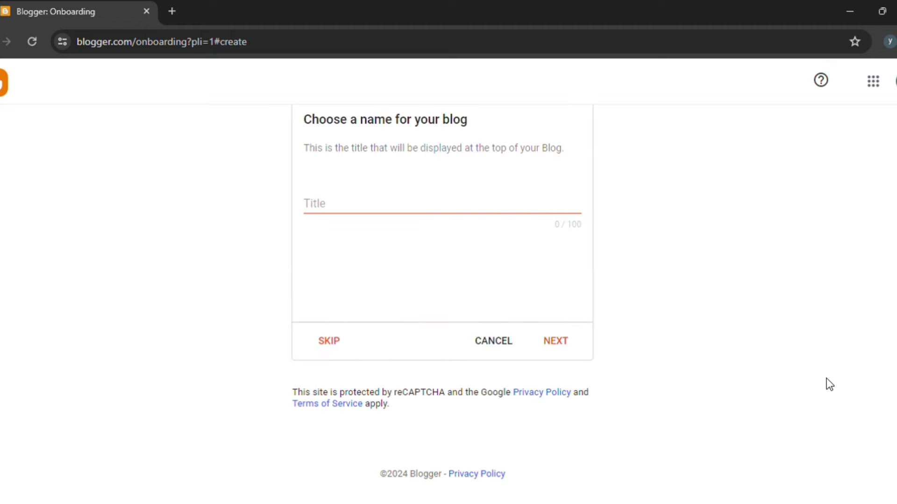
pyautogui.scroll(4, 447, 363)
pyautogui.scroll(-4, 571, 409)
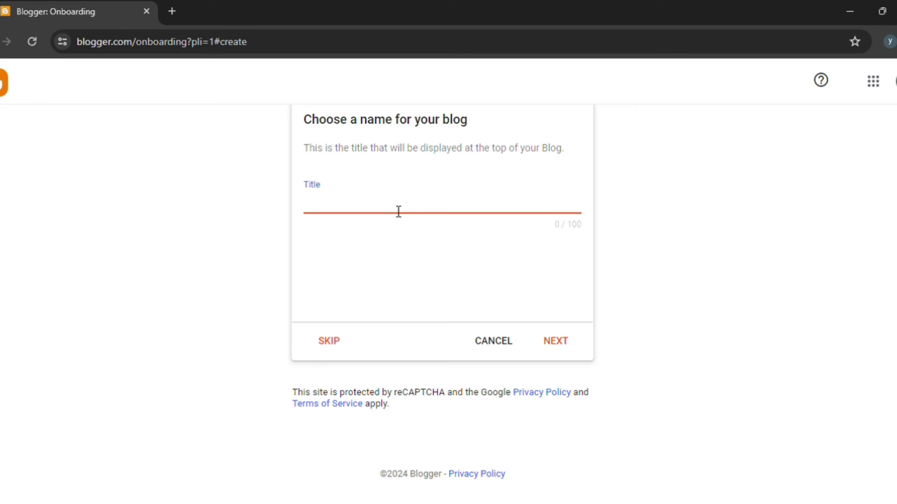
pyautogui.click(553, 349)
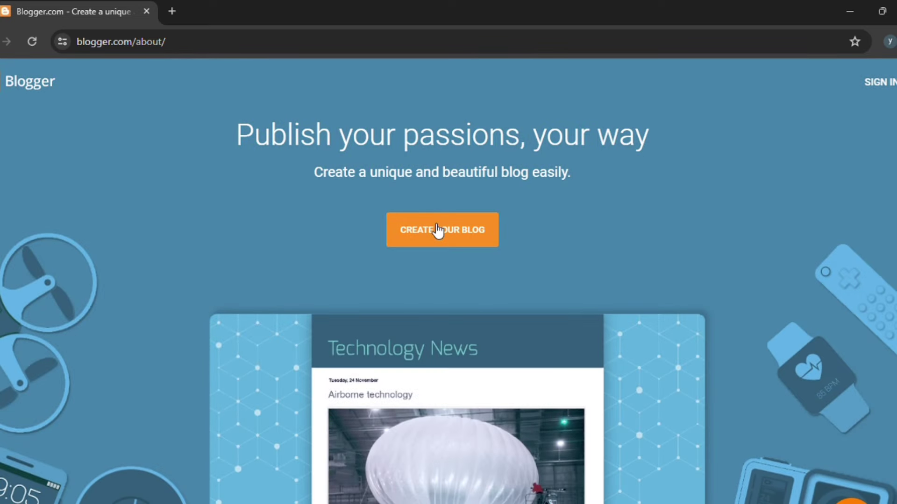
# Sign in with the third listed account, check the blog's Stats, then return to its 70-post list
pyautogui.click(436, 230)
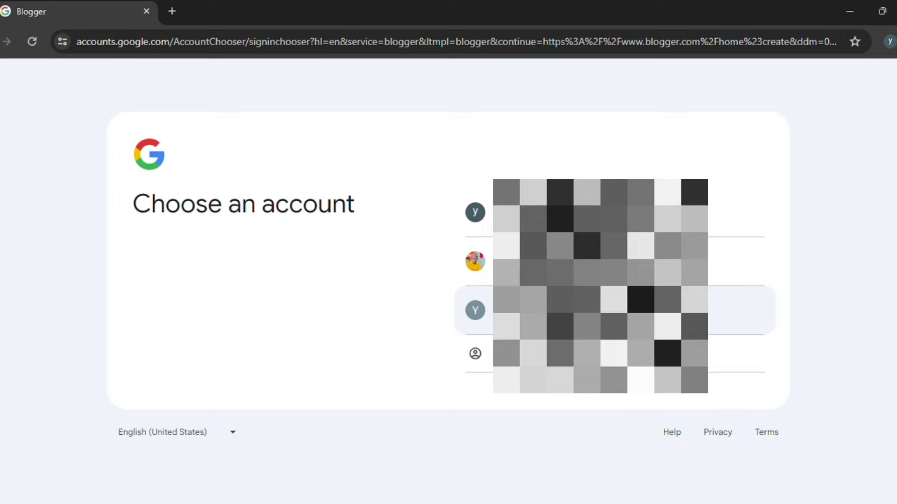
pyautogui.click(602, 310)
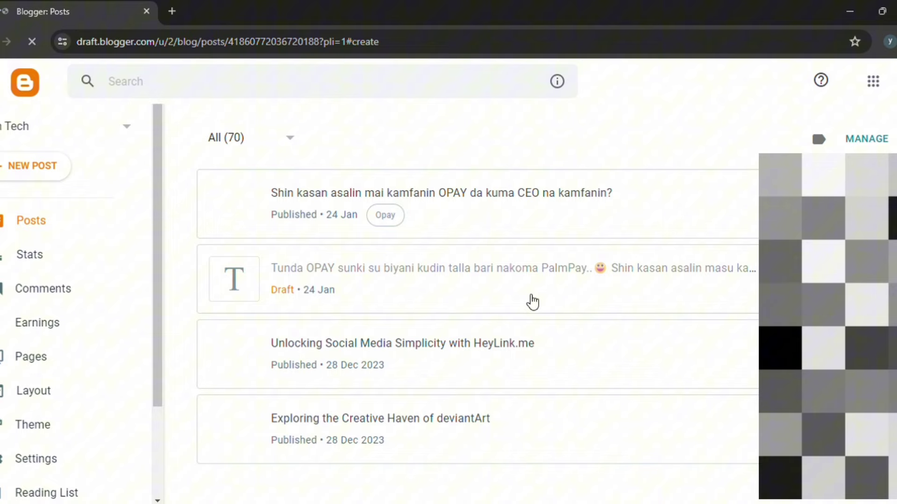
pyautogui.click(10, 264)
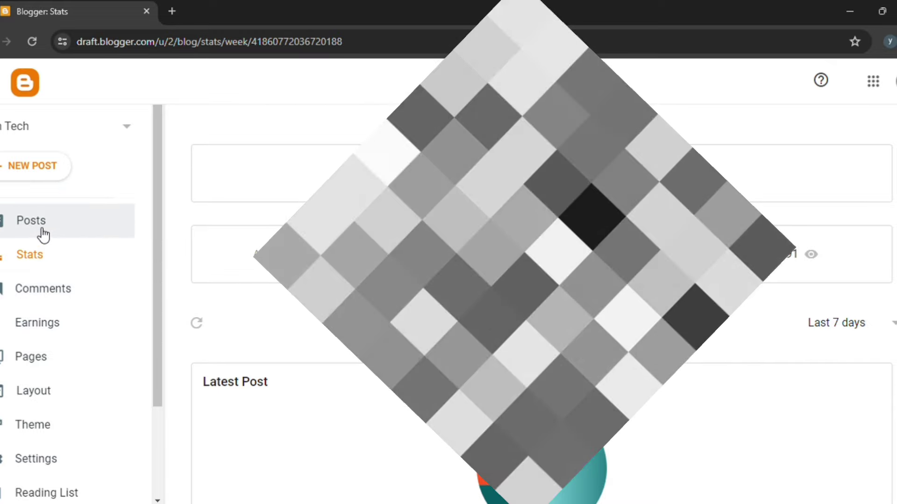
pyautogui.click(38, 226)
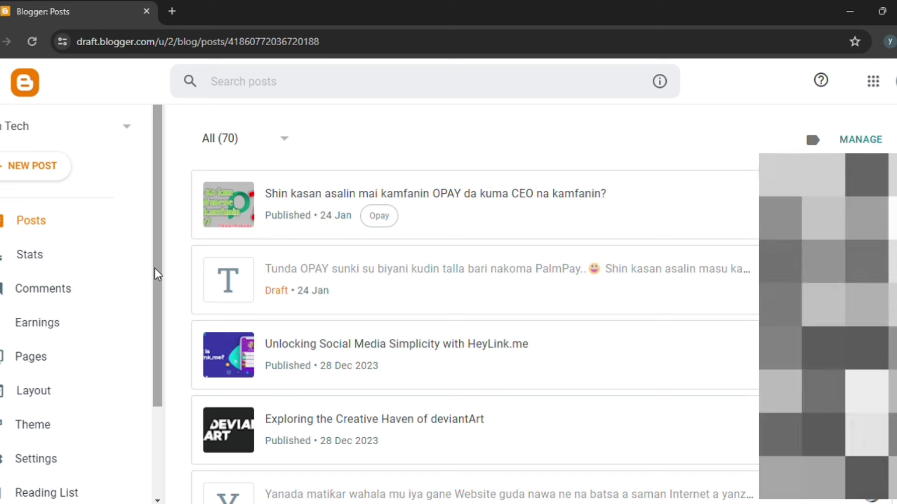
pyautogui.moveTo(155, 268); pyautogui.dragTo(156, 409)
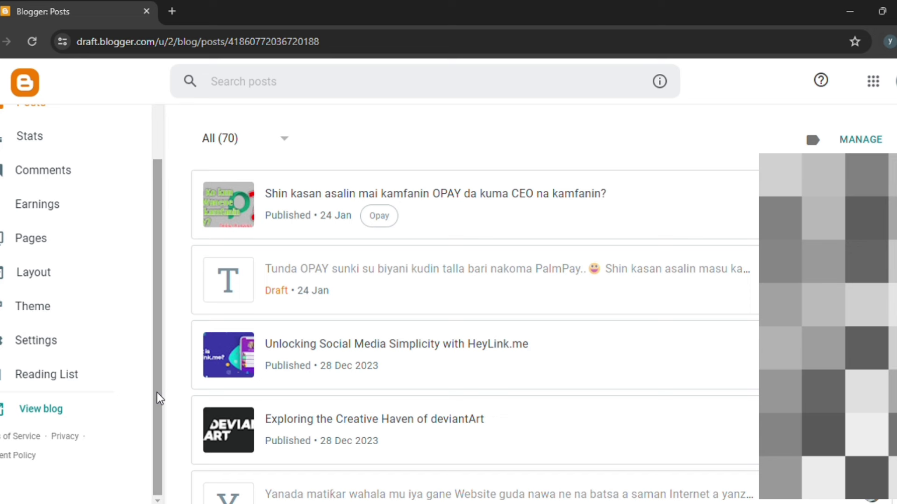
pyautogui.moveTo(157, 392)
pyautogui.mouseDown()
pyautogui.moveTo(153, 297)
pyautogui.moveTo(143, 461)
pyautogui.mouseUp()
pyautogui.scroll(1, 142, 461)
pyautogui.scroll(-1, 135, 471)
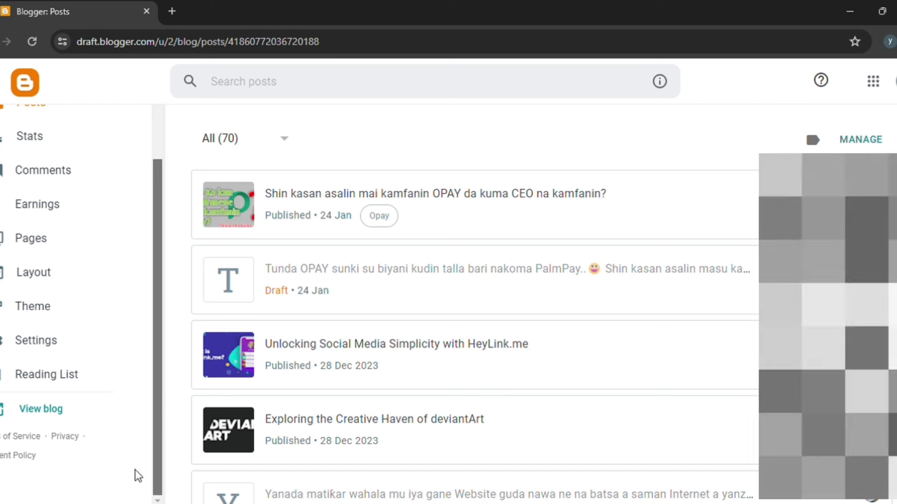
pyautogui.scroll(2, 50, 428)
pyautogui.scroll(-2, 57, 468)
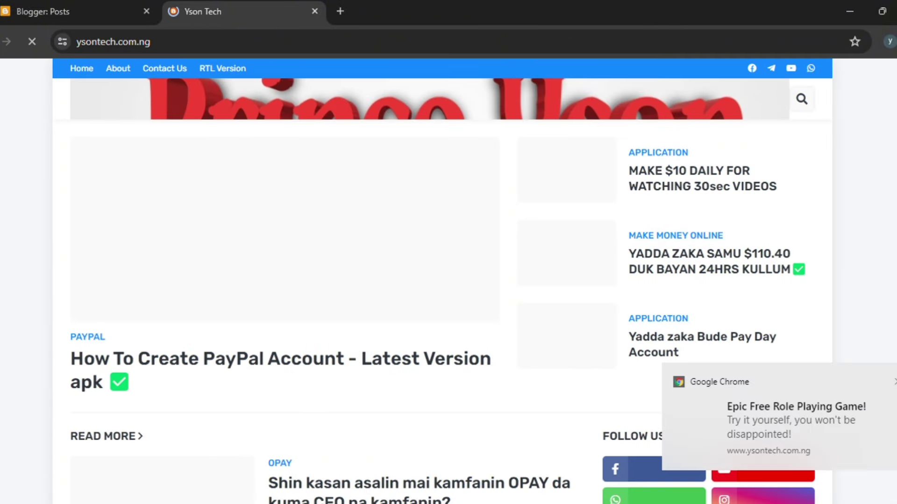
pyautogui.scroll(-2, 449, 281)
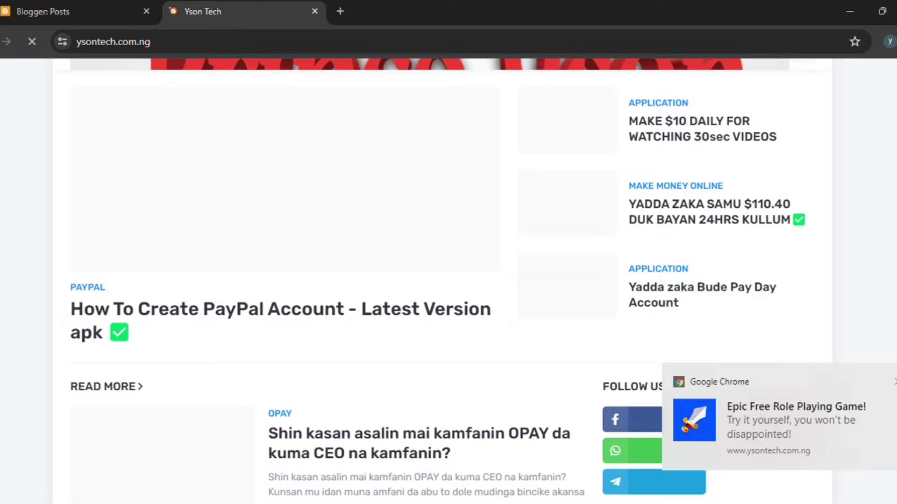
pyautogui.scroll(-8, 448, 281)
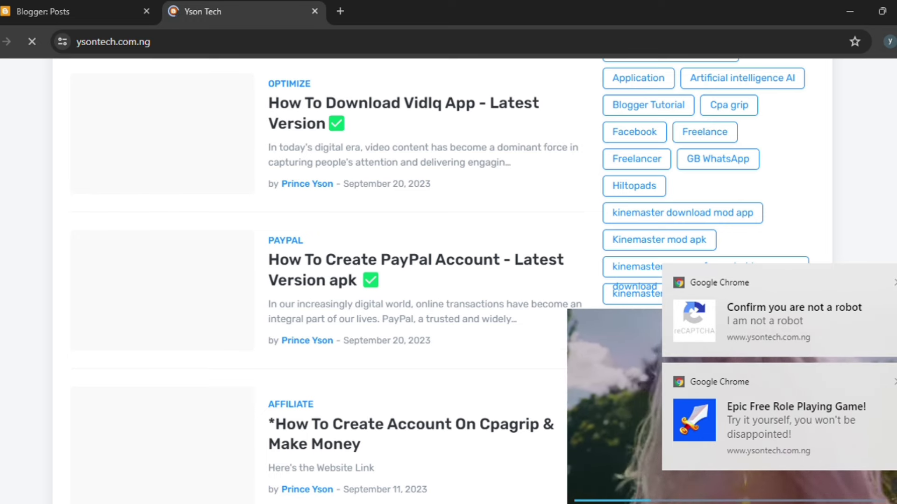
pyautogui.scroll(-8, 448, 281)
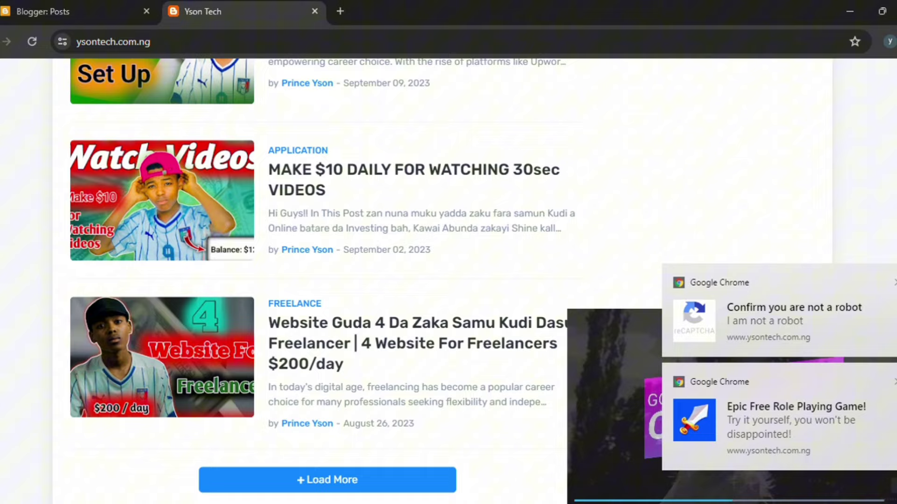
pyautogui.scroll(10, 448, 280)
pyautogui.scroll(10, 449, 280)
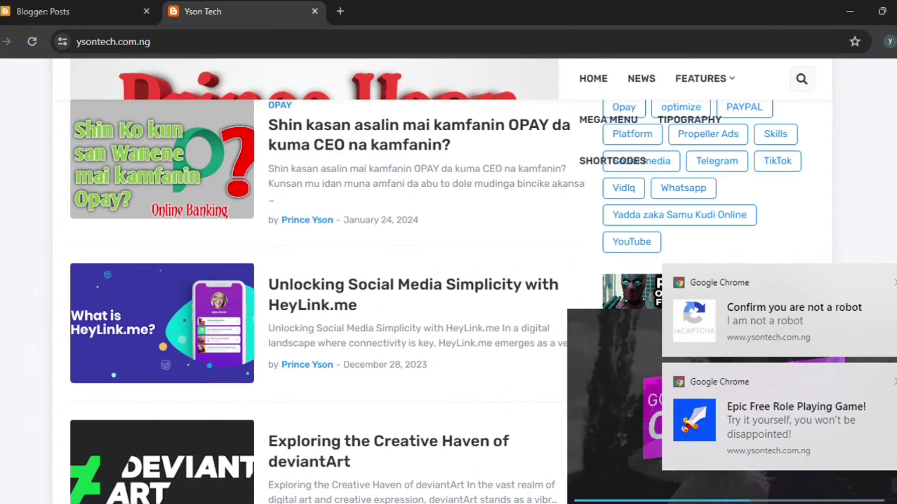
pyautogui.scroll(5, 449, 280)
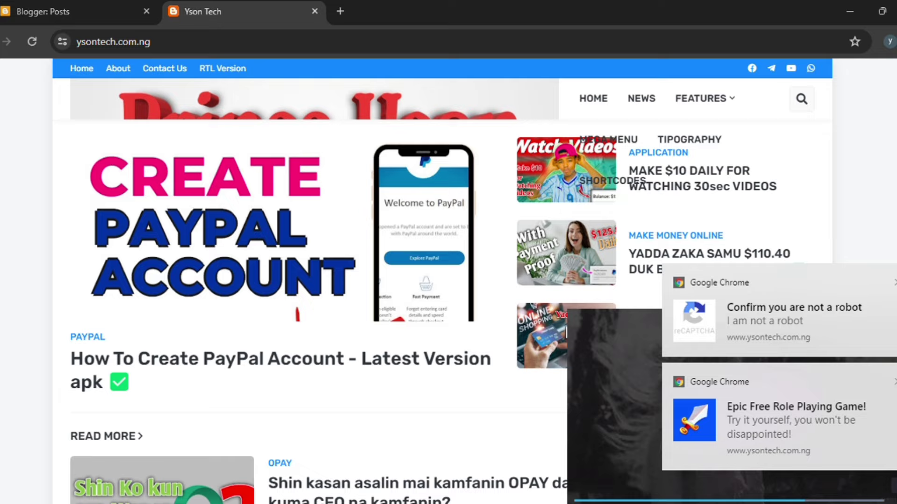
pyautogui.scroll(-10, 449, 281)
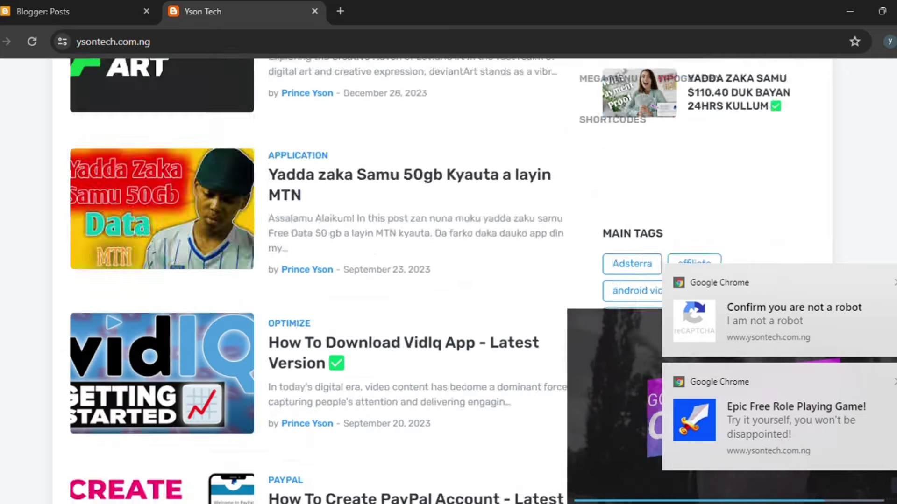
pyautogui.scroll(-3, 449, 281)
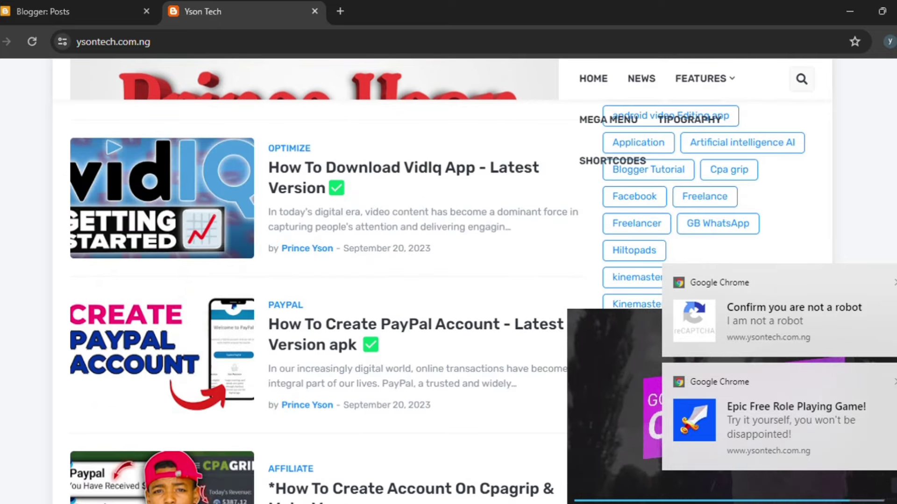
pyautogui.scroll(-8, 316, 280)
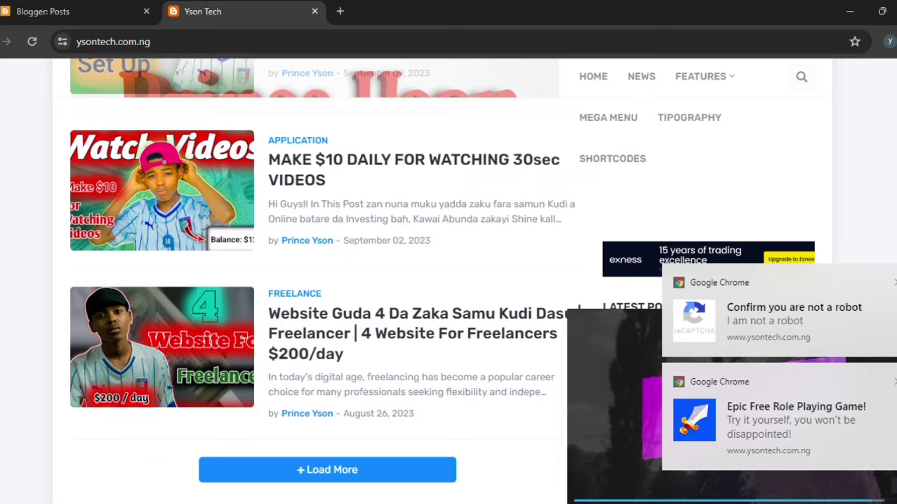
pyautogui.scroll(2, 449, 280)
pyautogui.scroll(8, 449, 281)
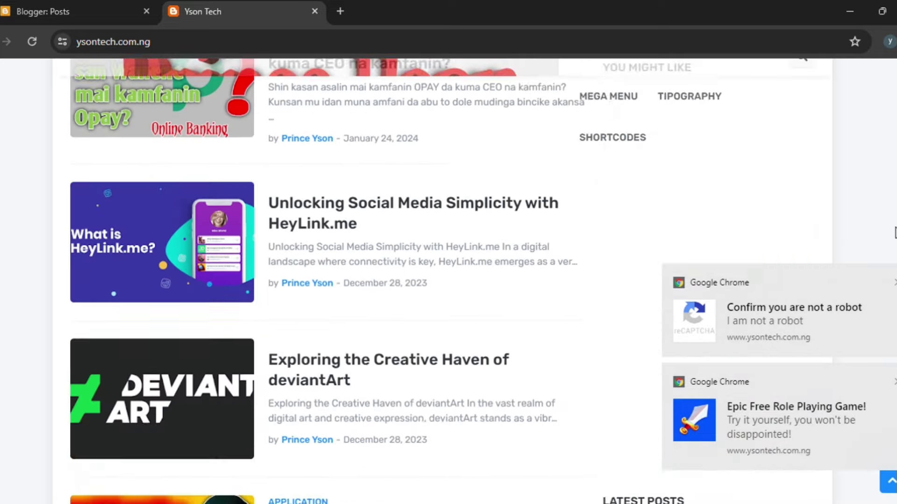
pyautogui.scroll(1, 894, 233)
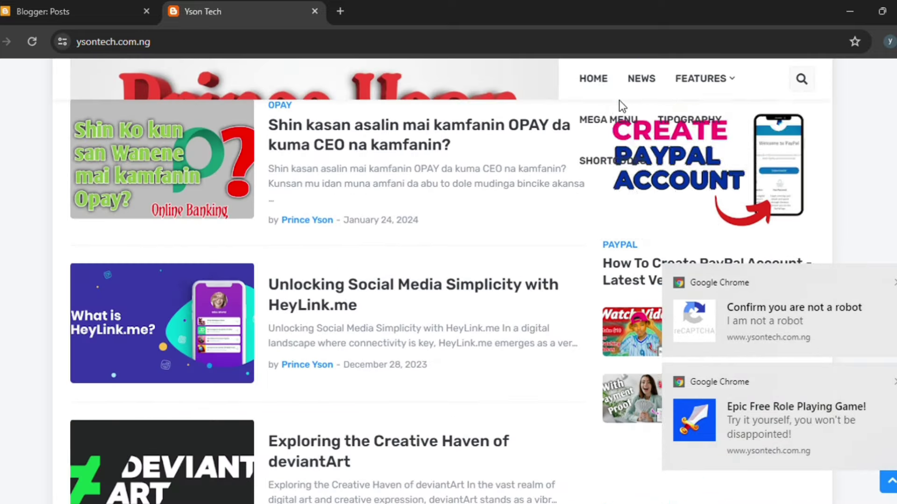
pyautogui.scroll(-6, 620, 106)
# Switch back to the Blogger: Posts dashboard tab, leaving the live Yson Tech site open
pyautogui.click(61, 10)
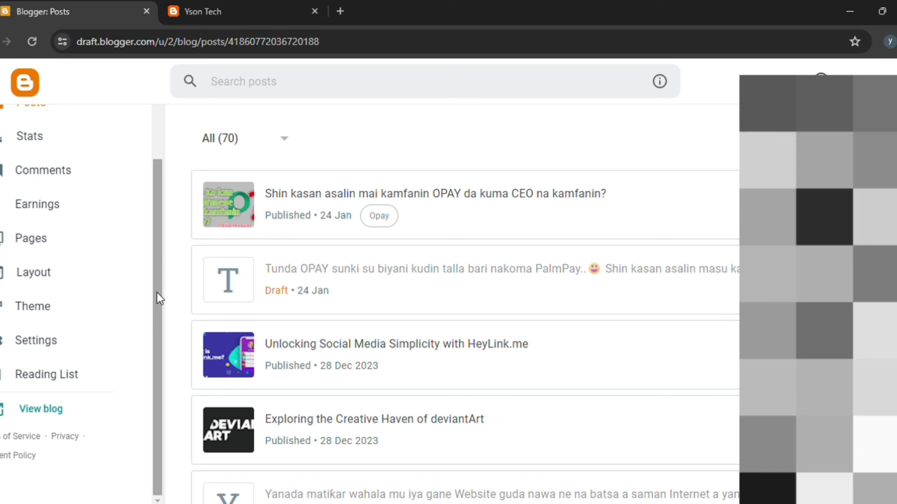
pyautogui.scroll(1, 157, 292)
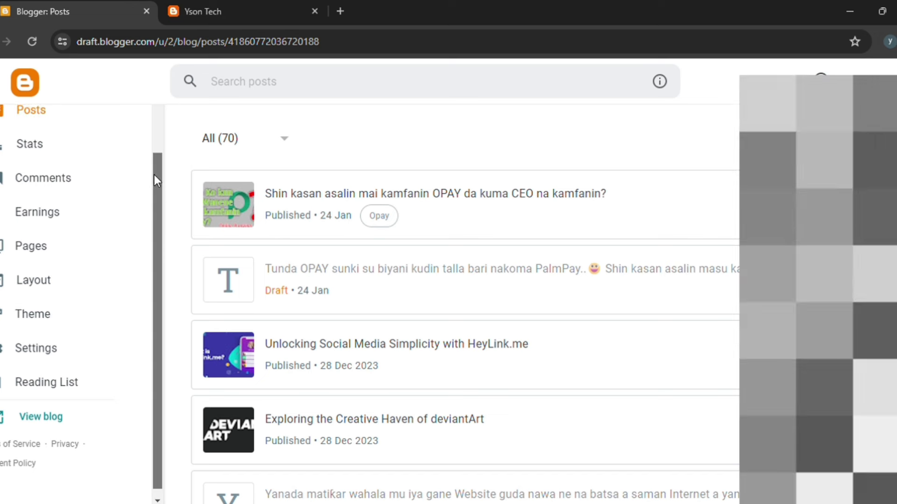
pyautogui.moveTo(154, 196); pyautogui.dragTo(155, 104)
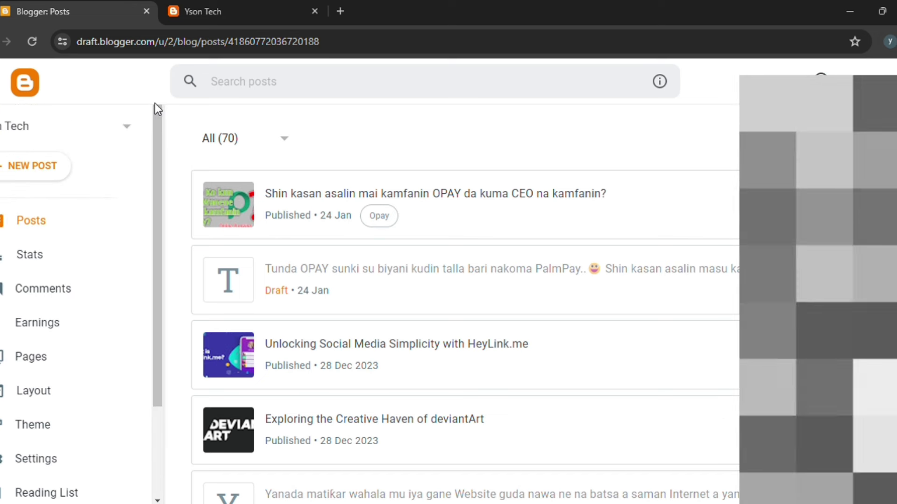